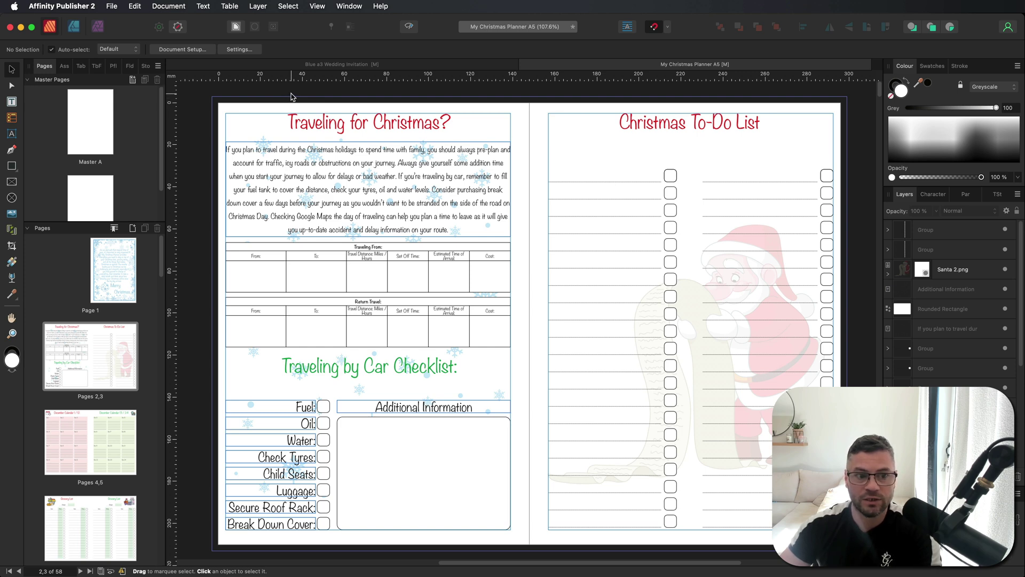
# Delete all objects from the pages 2–3 spread of the Christmas planner.
pyautogui.moveTo(207, 98); pyautogui.dragTo(844, 550)
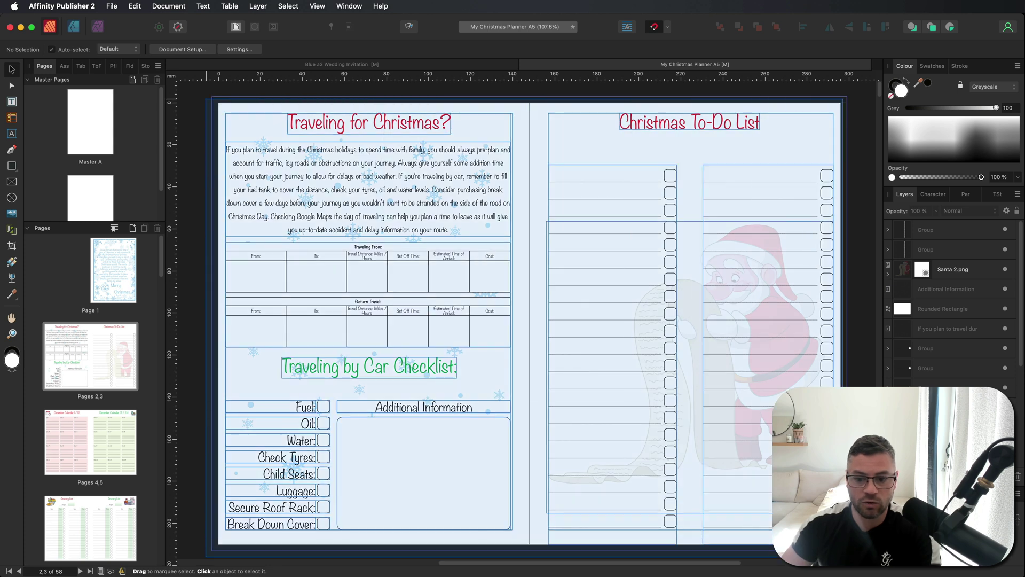
pyautogui.press('Delete')
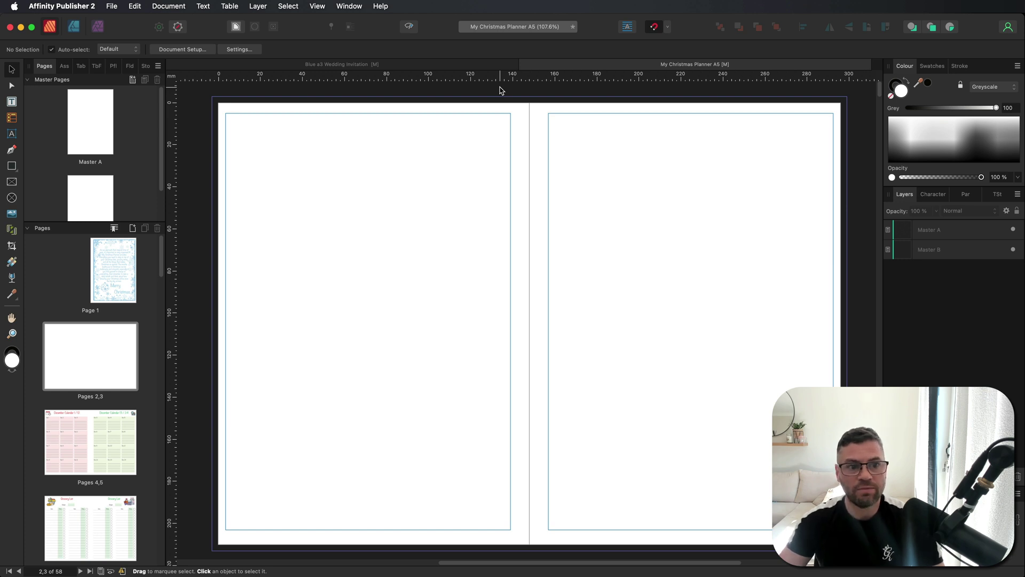
# In the Blue a3 Wedding Invitation document, turn off preview mode and delete all artwork from the page.
pyautogui.click(358, 67)
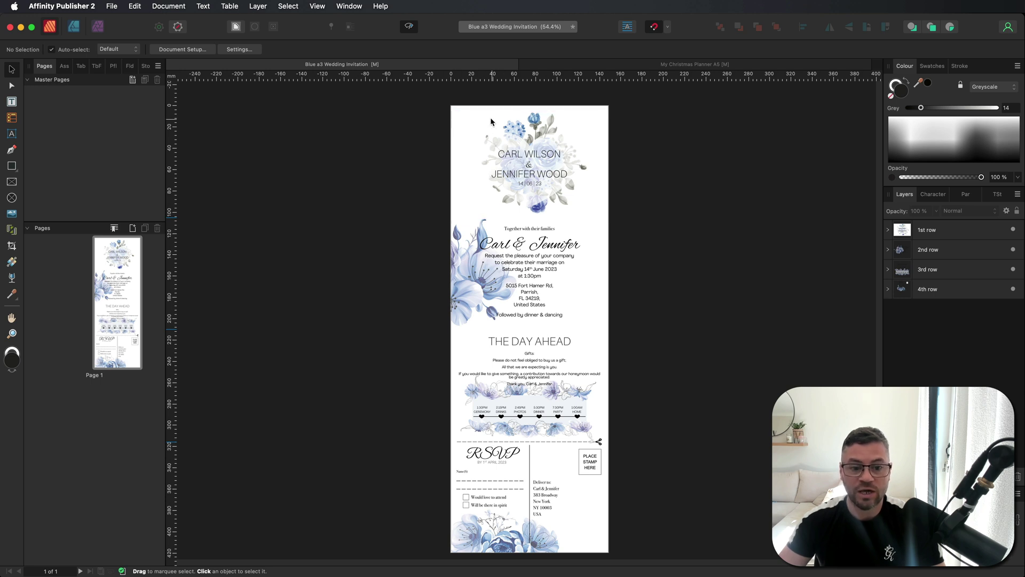
pyautogui.click(410, 26)
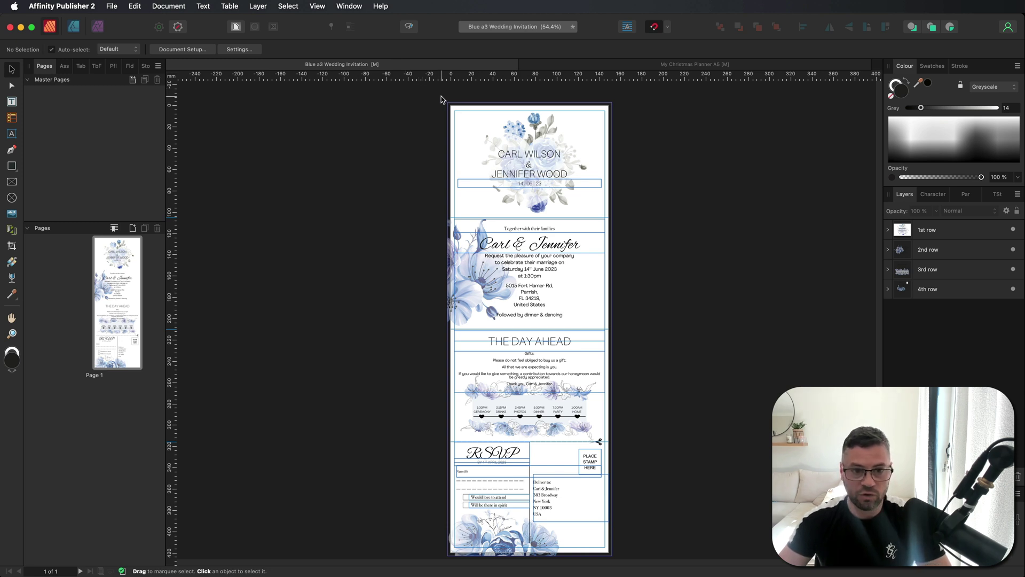
pyautogui.press('super+a')
pyautogui.press('Delete')
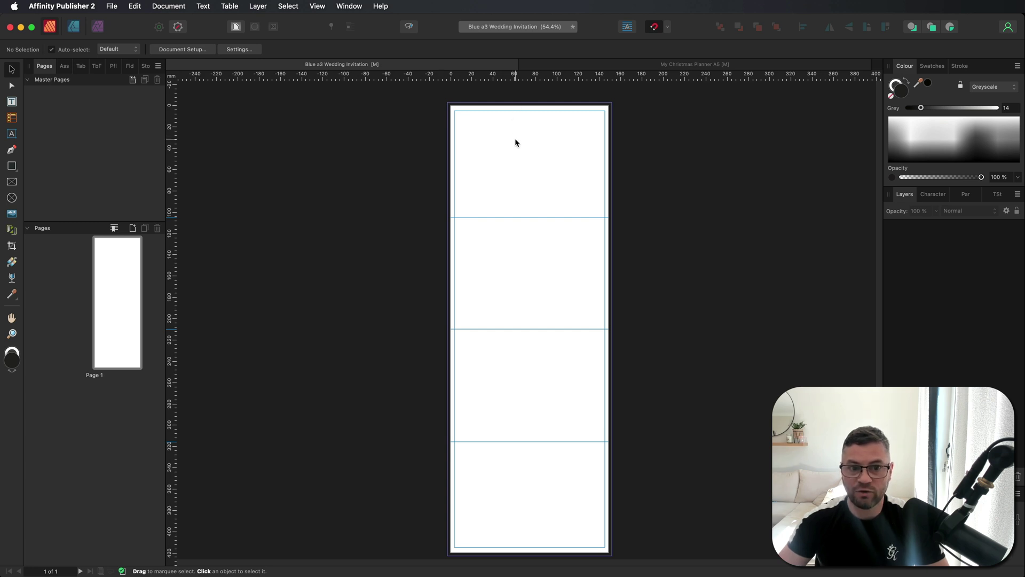
# Try a horizontal and a vertical ruler guide in the first section of the blank invitation page.
pyautogui.moveTo(522, 75); pyautogui.dragTo(526, 150)
pyautogui.moveTo(172, 194); pyautogui.dragTo(512, 187)
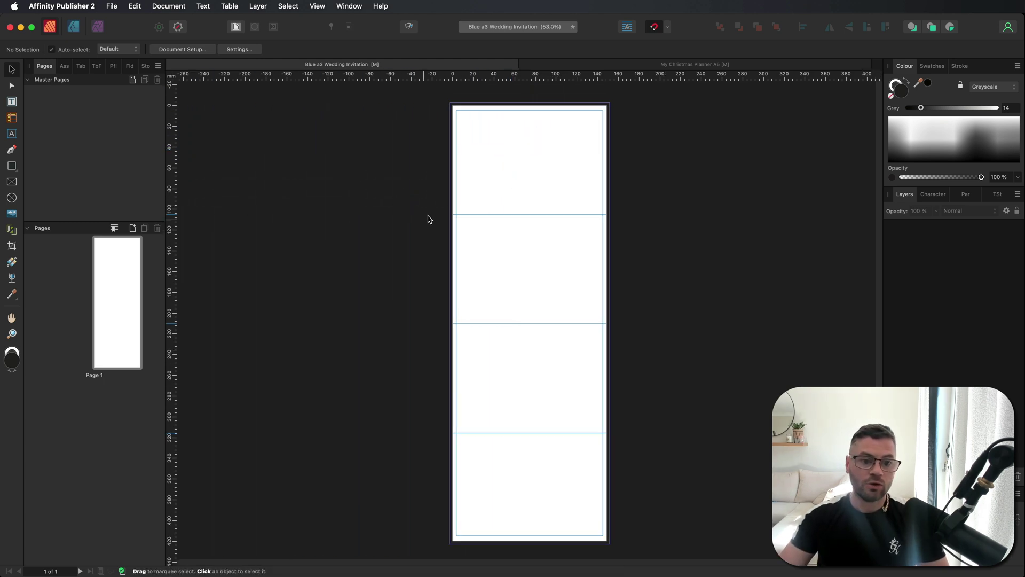
# Restore the four artwork rows to the invitation page and deselect them.
pyautogui.press('super+v')
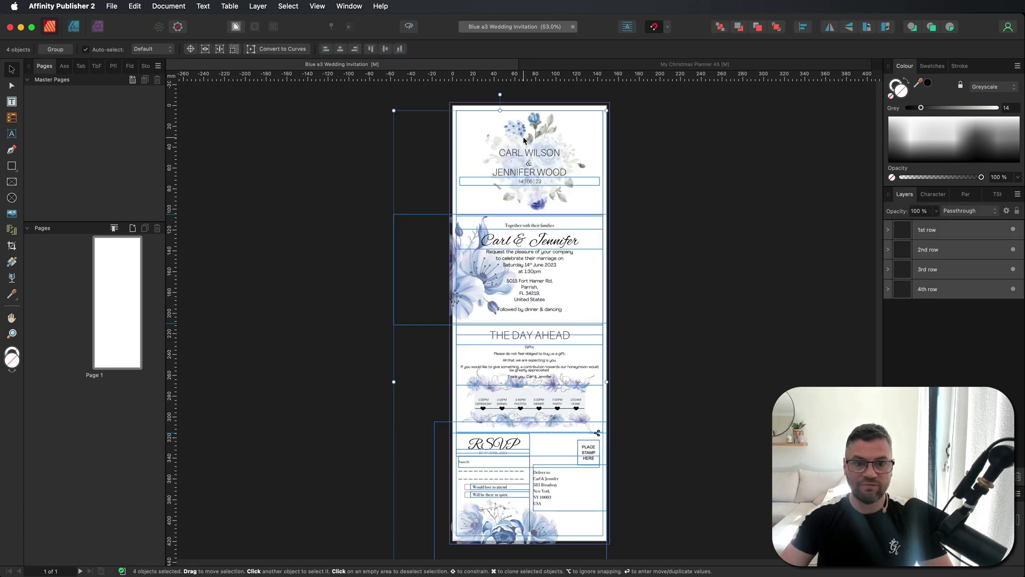
pyautogui.click(370, 95)
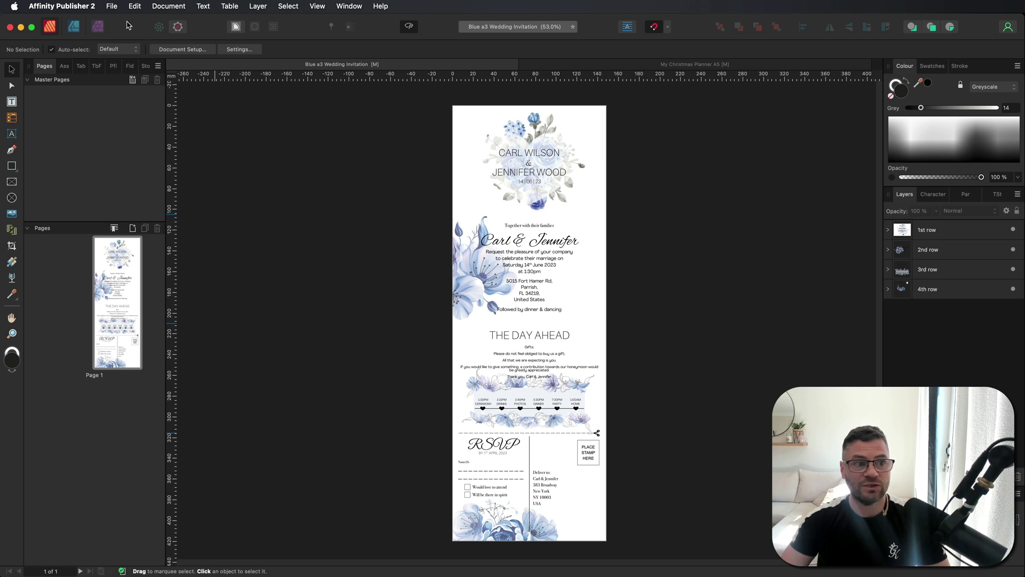
# Start a new document based on the Press Ready A5 preset.
pyautogui.click(112, 7)
pyautogui.click(124, 22)
pyautogui.moveTo(438, 115); pyautogui.dragTo(451, 113)
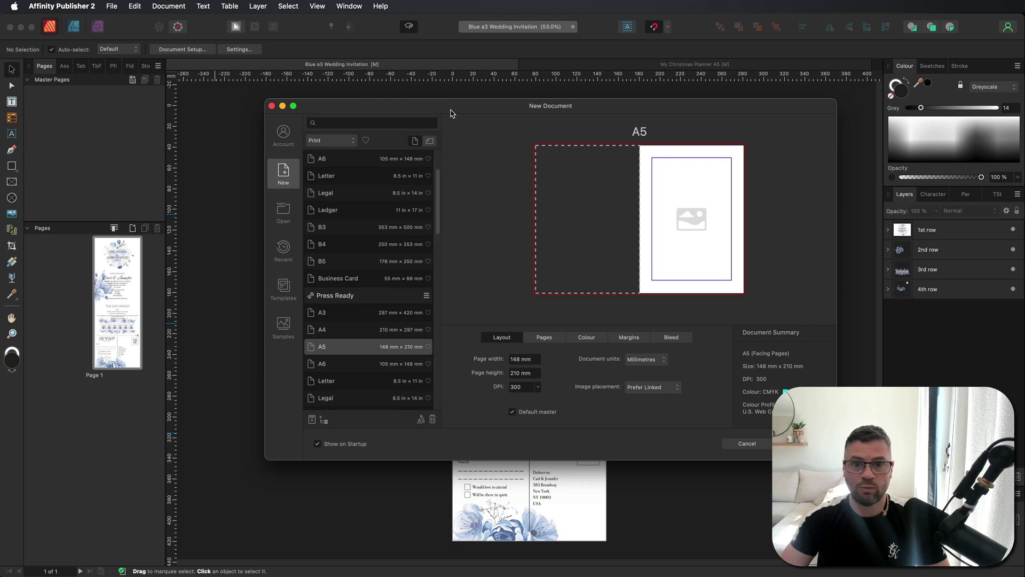
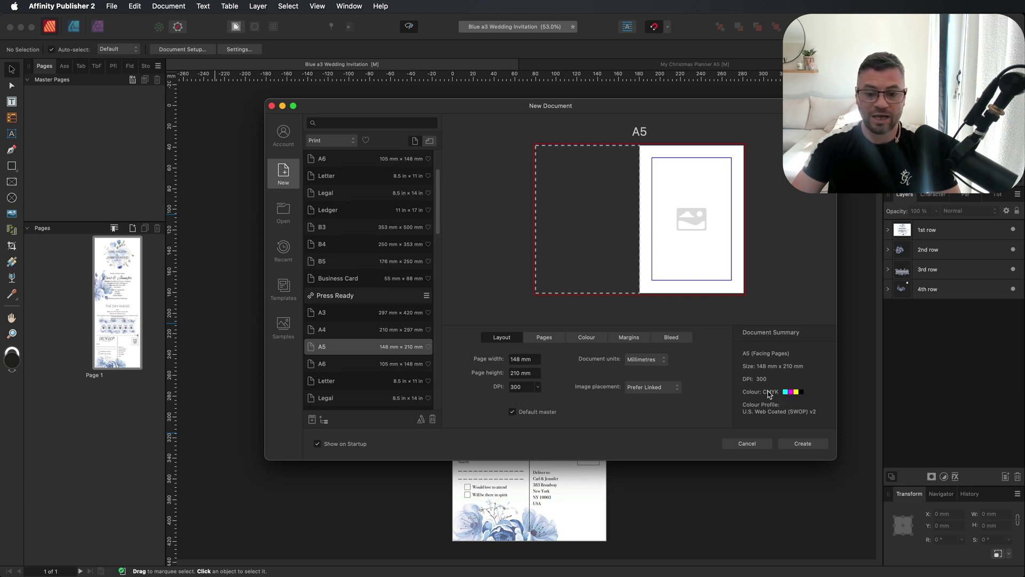
# Set the margins to 10 mm inner, 5 mm outer, 5 mm top and 7 mm bottom, and create the document.
pyautogui.click(628, 339)
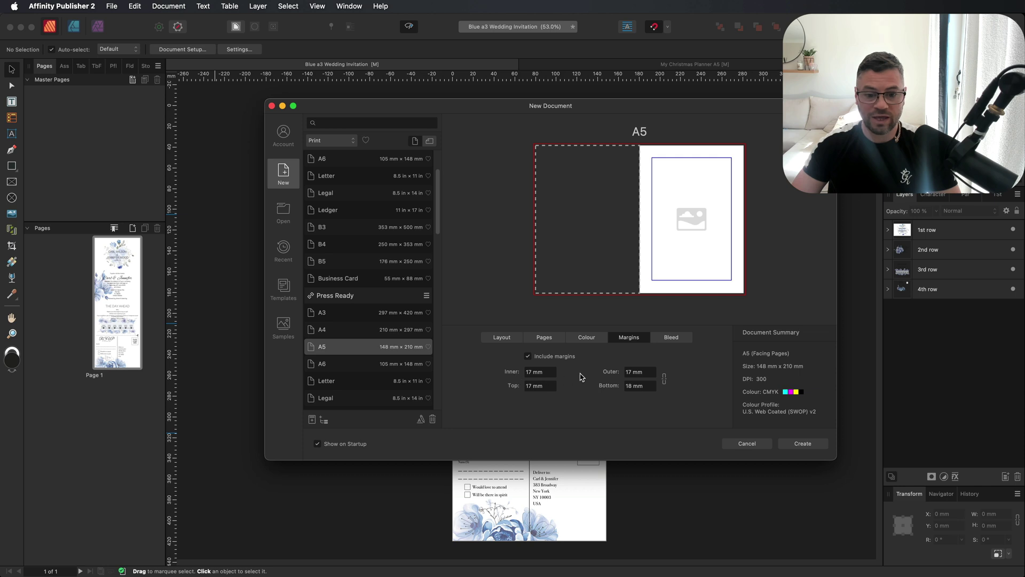
pyautogui.moveTo(649, 376); pyautogui.dragTo(625, 372)
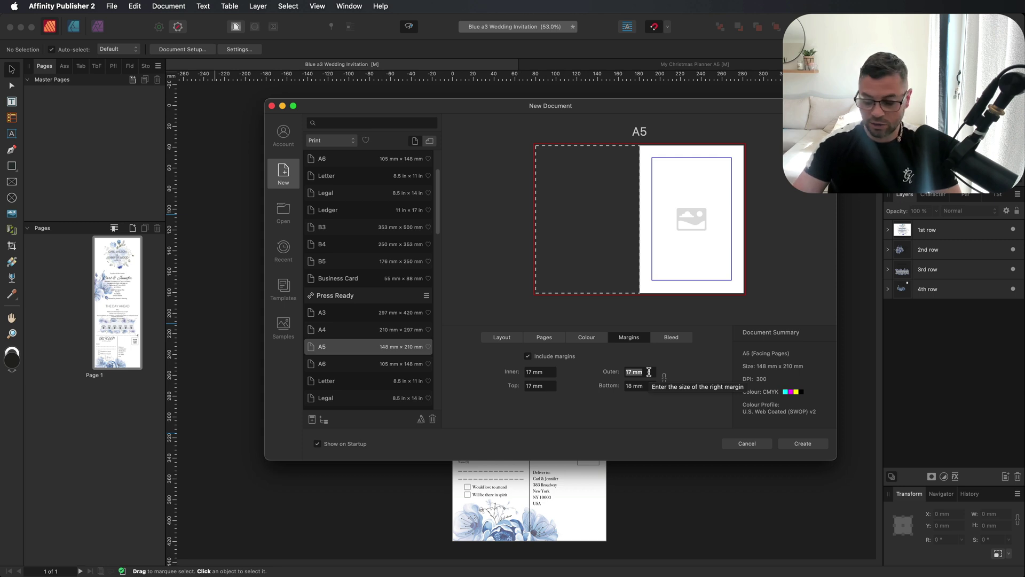
pyautogui.write('5')
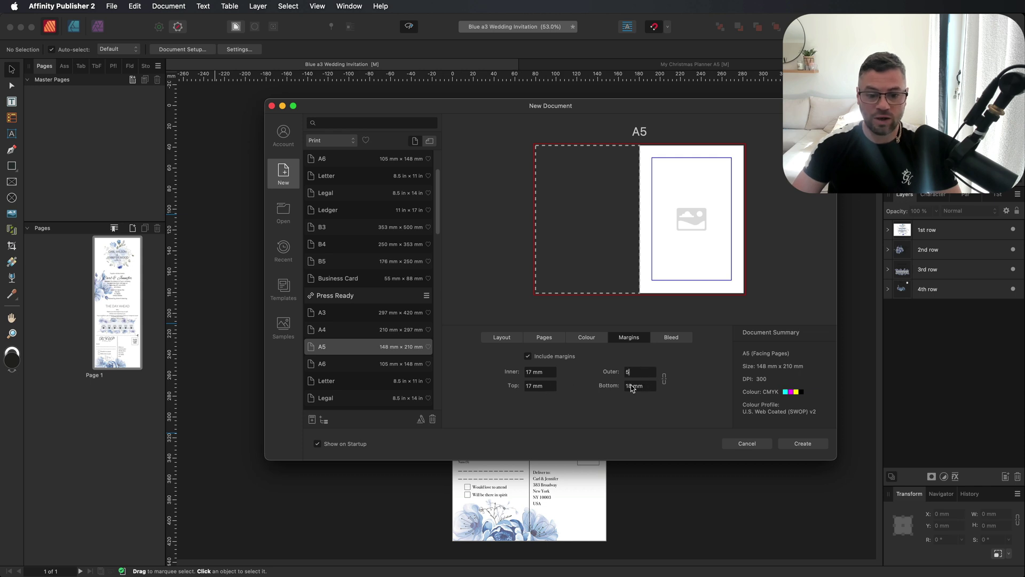
pyautogui.click(547, 386)
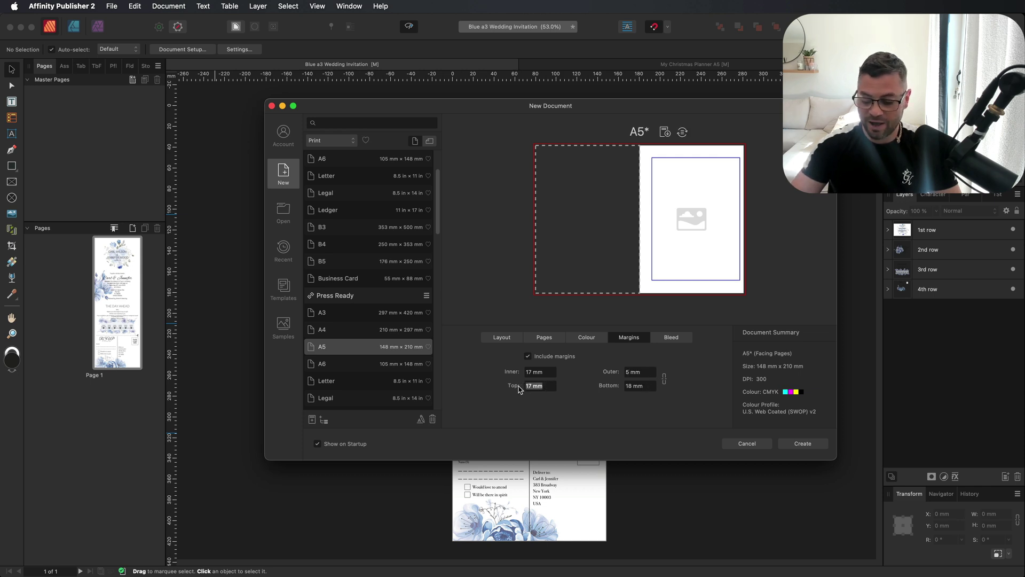
pyautogui.write('5')
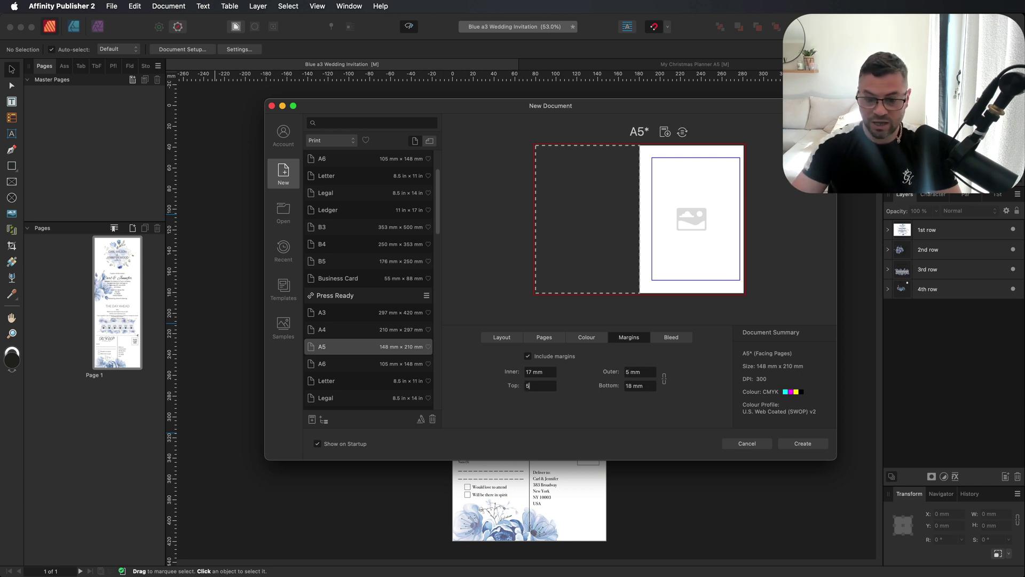
pyautogui.click(647, 386)
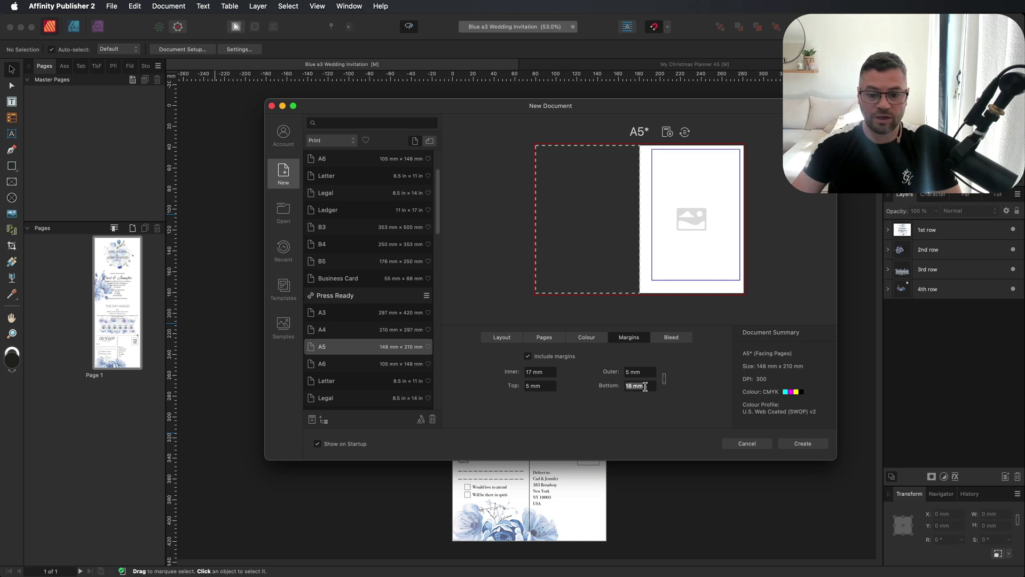
pyautogui.write('7')
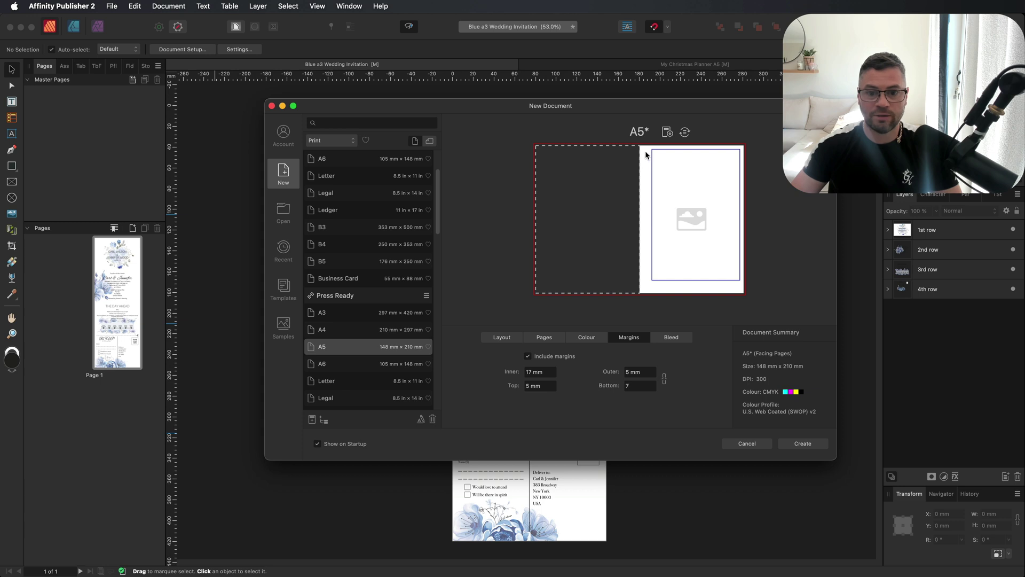
pyautogui.click(550, 372)
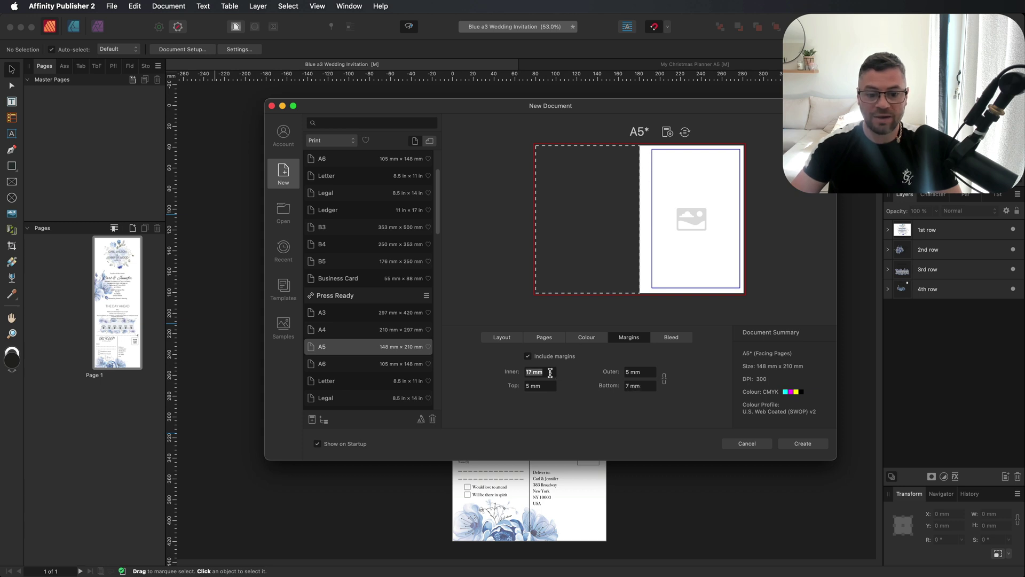
pyautogui.write('10')
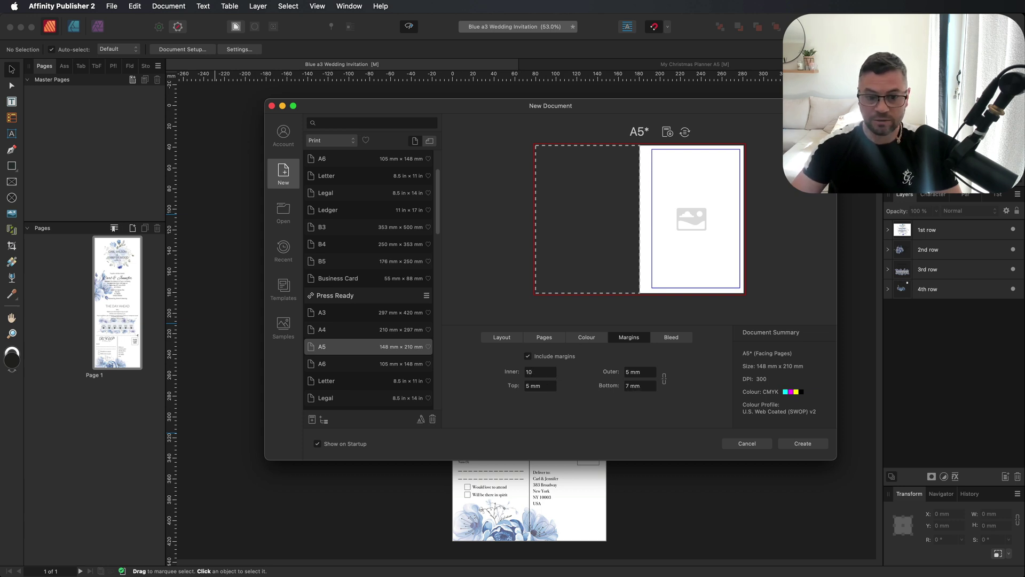
pyautogui.click(541, 385)
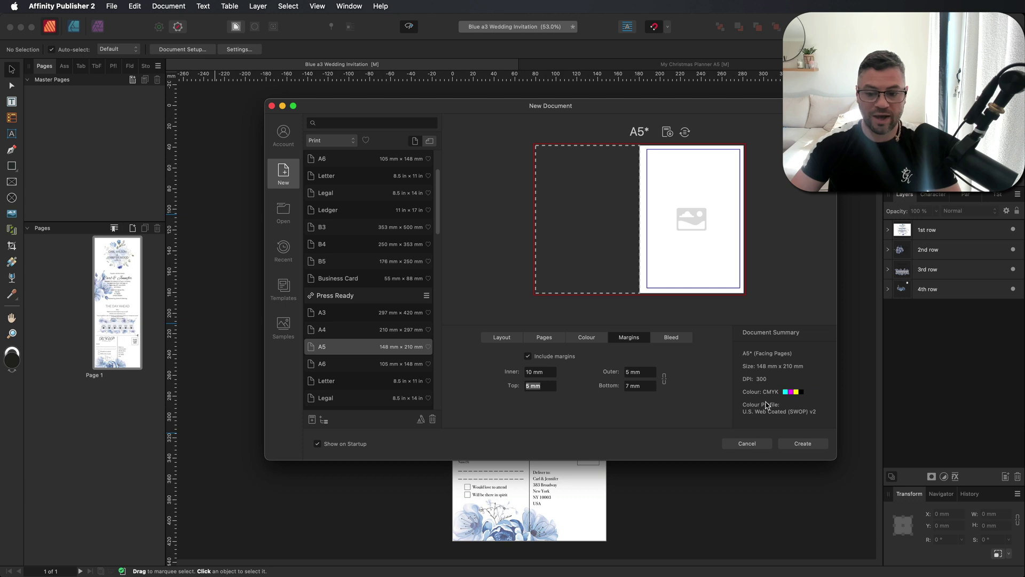
pyautogui.click(808, 445)
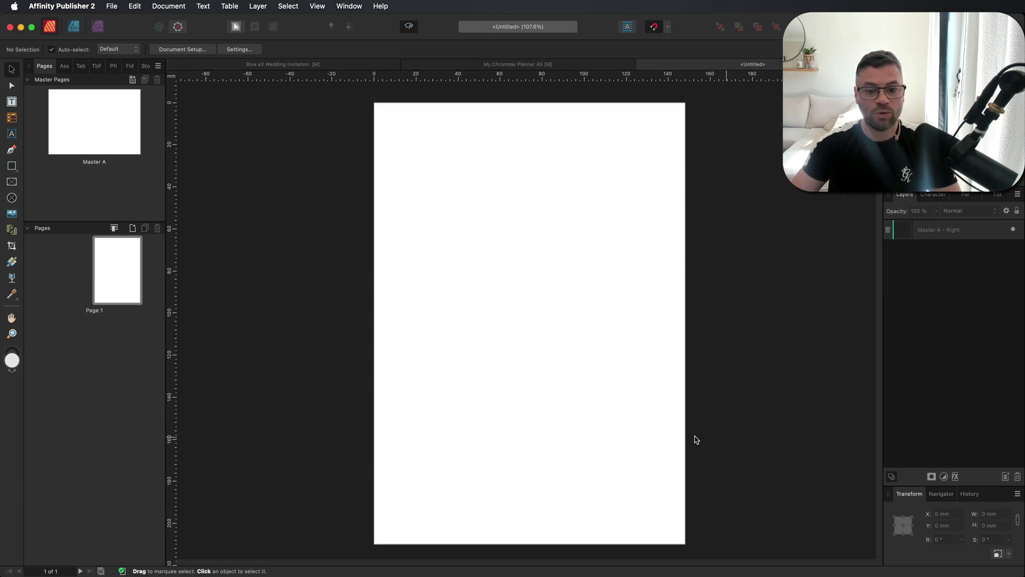
# Open the Master A spread for editing and turn off preview mode to show its margins.
pyautogui.doubleClick(84, 133)
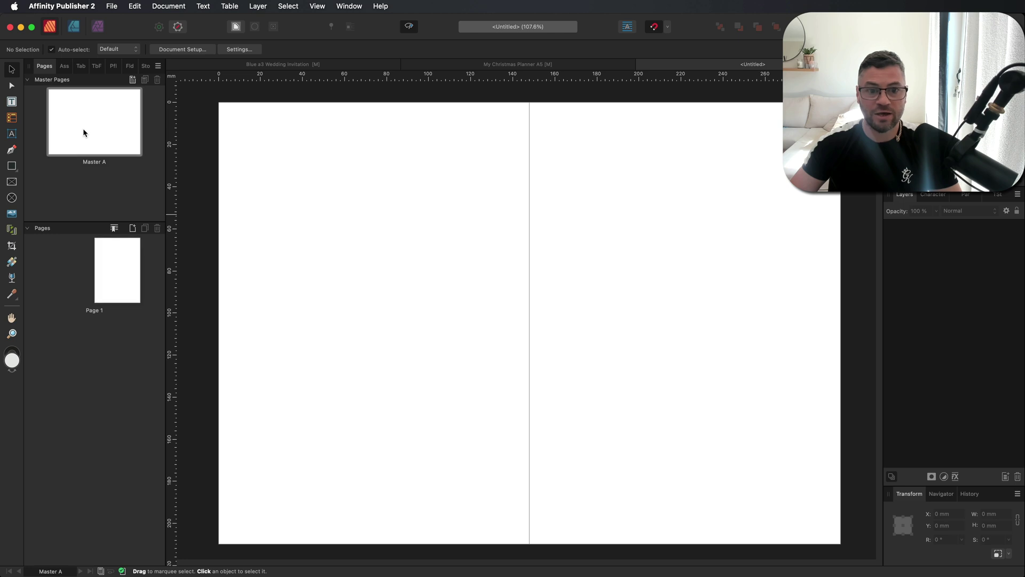
pyautogui.click(409, 26)
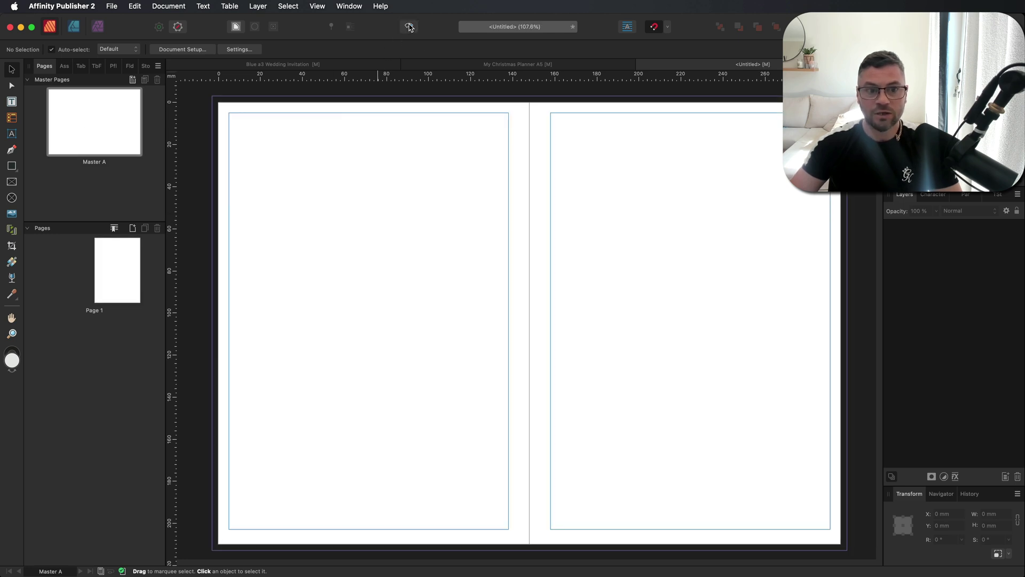
pyautogui.hscroll(-1, 604, 121)
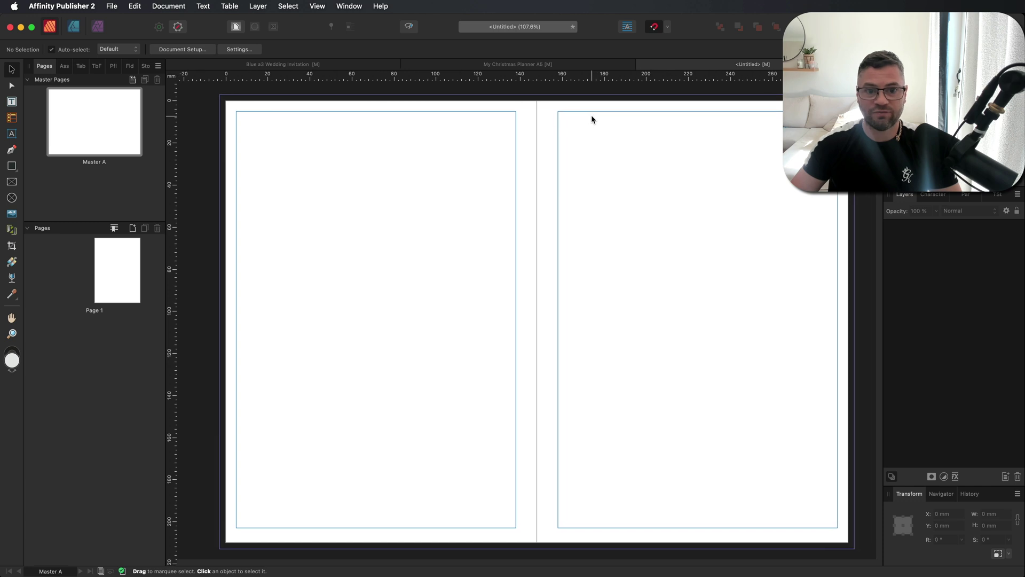
pyautogui.hscroll(-1, 591, 119)
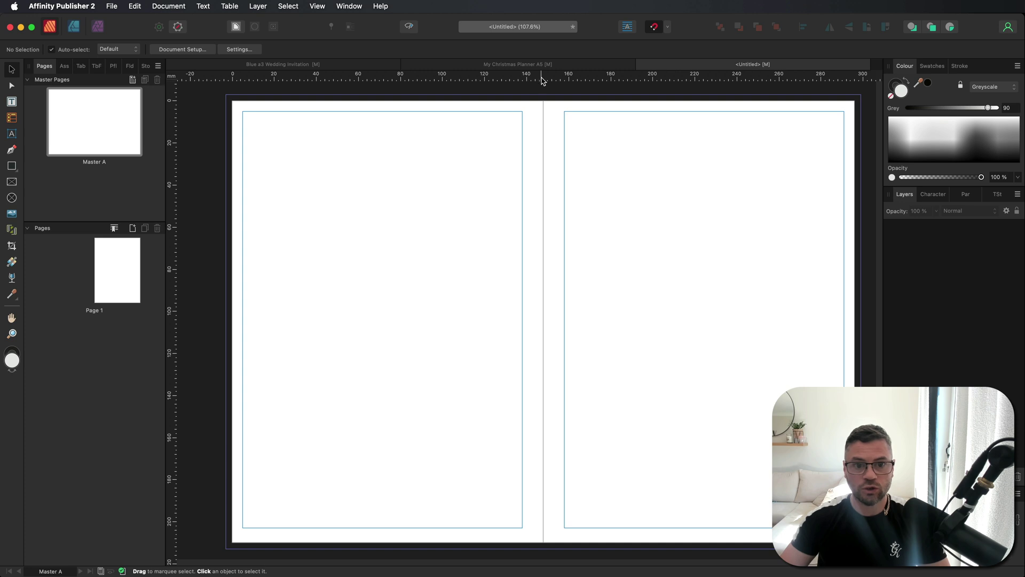
# Try a horizontal and a vertical ruler guide on the Master A spread, and undo both.
pyautogui.moveTo(542, 76); pyautogui.dragTo(538, 198)
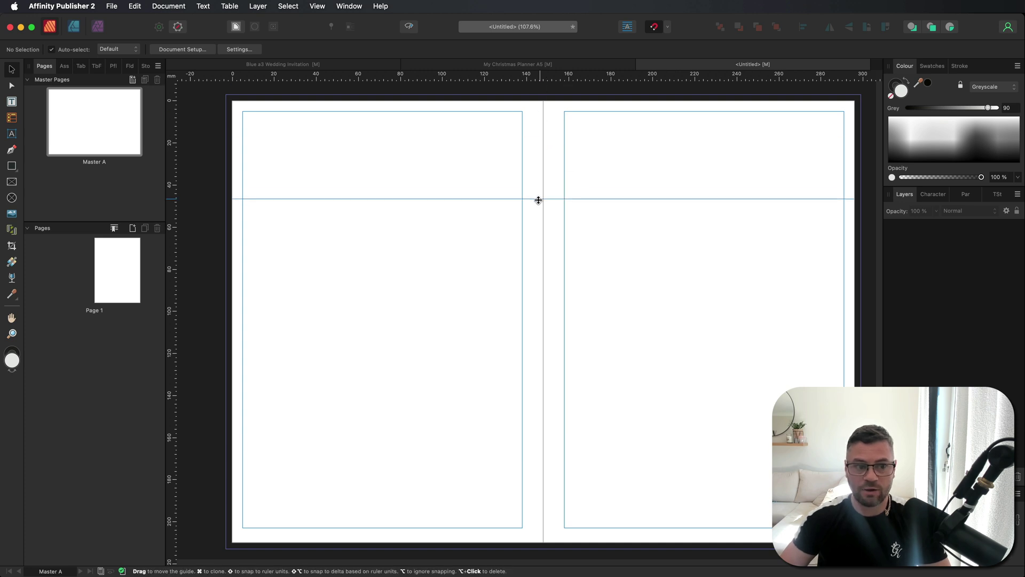
pyautogui.moveTo(174, 255); pyautogui.dragTo(326, 254)
pyautogui.press('super+z')
pyautogui.press('super+z')
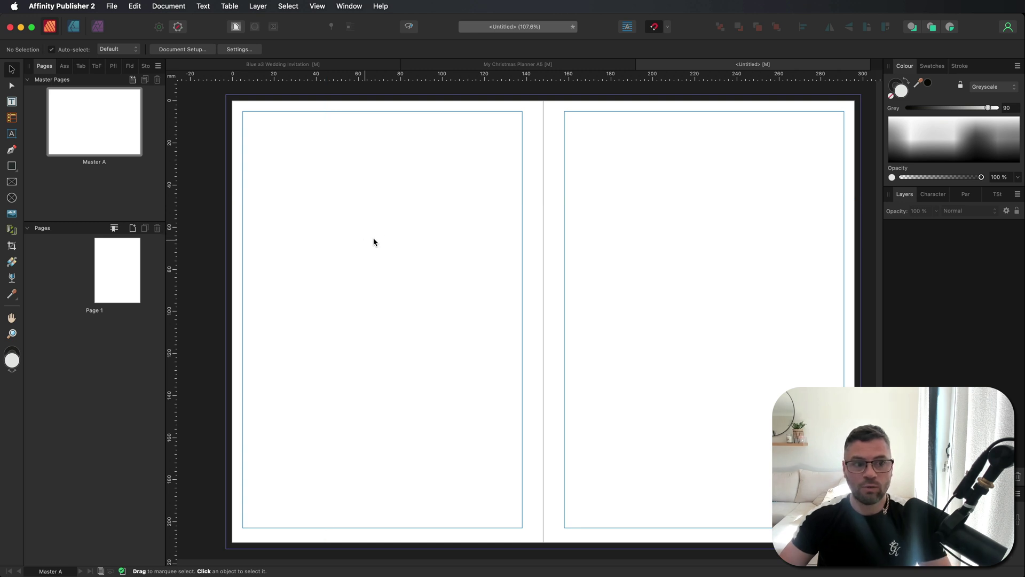
pyautogui.hscroll(2, 333, 108)
pyautogui.hscroll(-1, 332, 108)
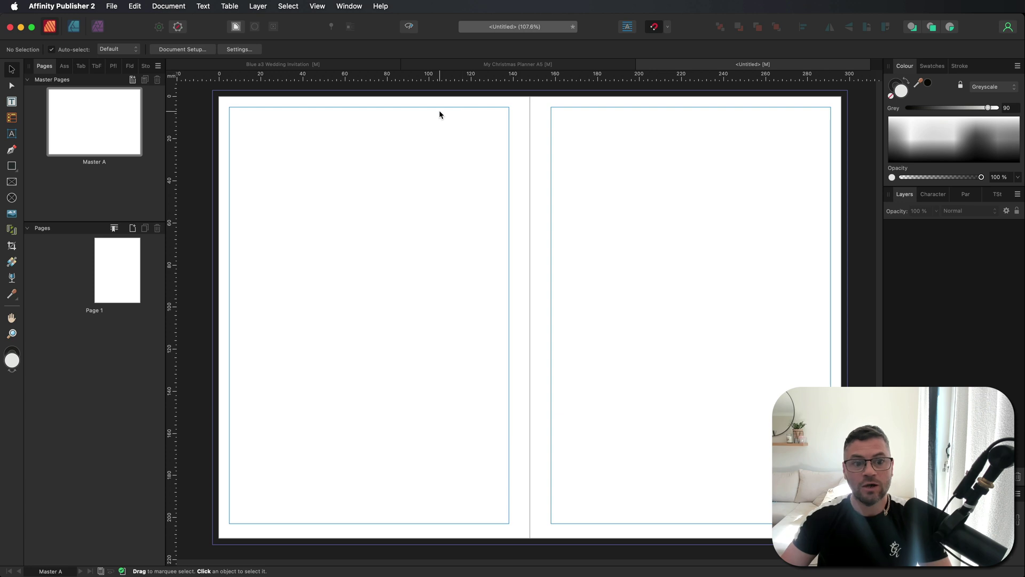
# Start exporting the document as a template and create a Templates folder on the Desktop as its destination.
pyautogui.click(108, 6)
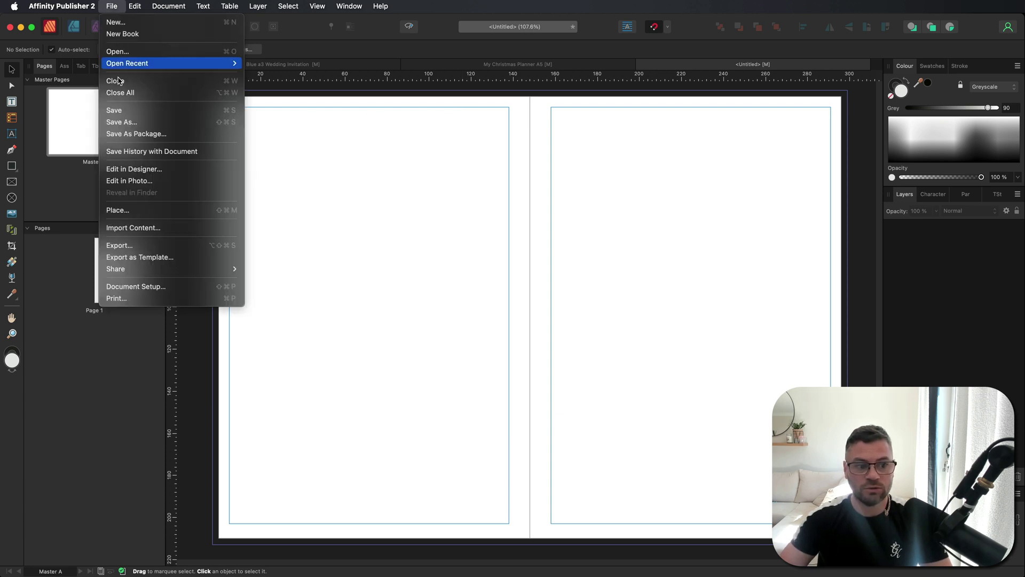
pyautogui.click(142, 257)
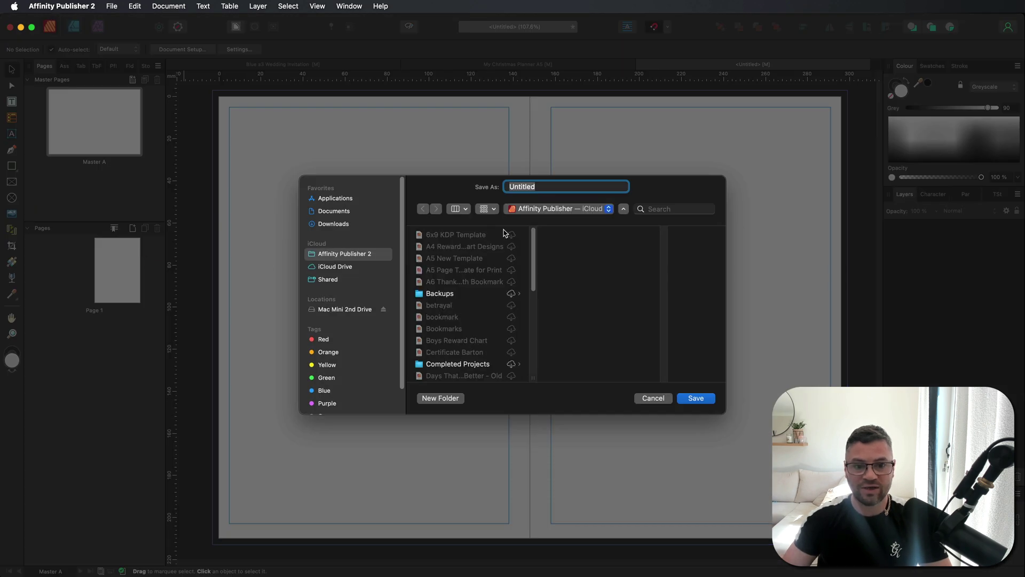
pyautogui.click(608, 209)
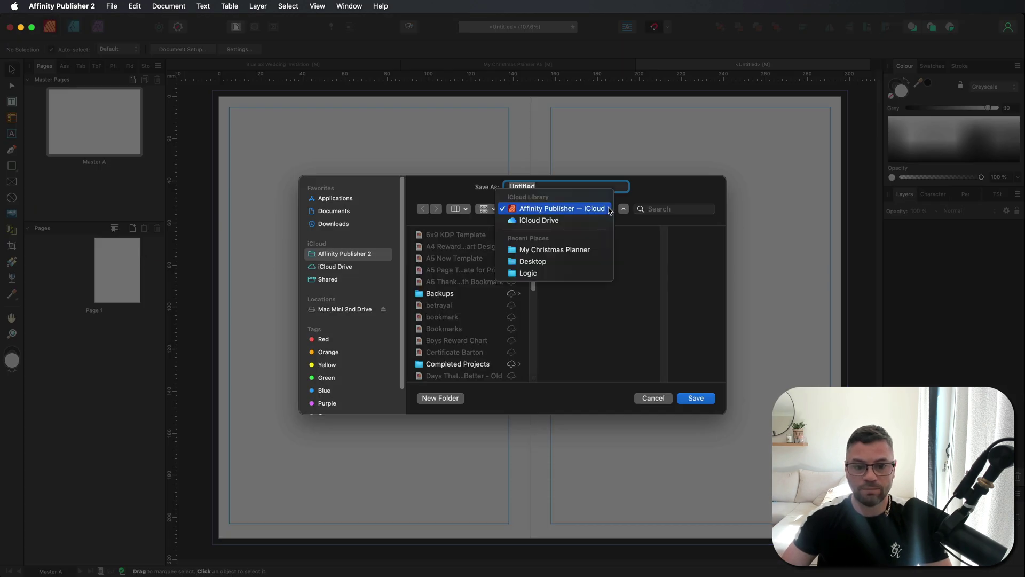
pyautogui.click(560, 262)
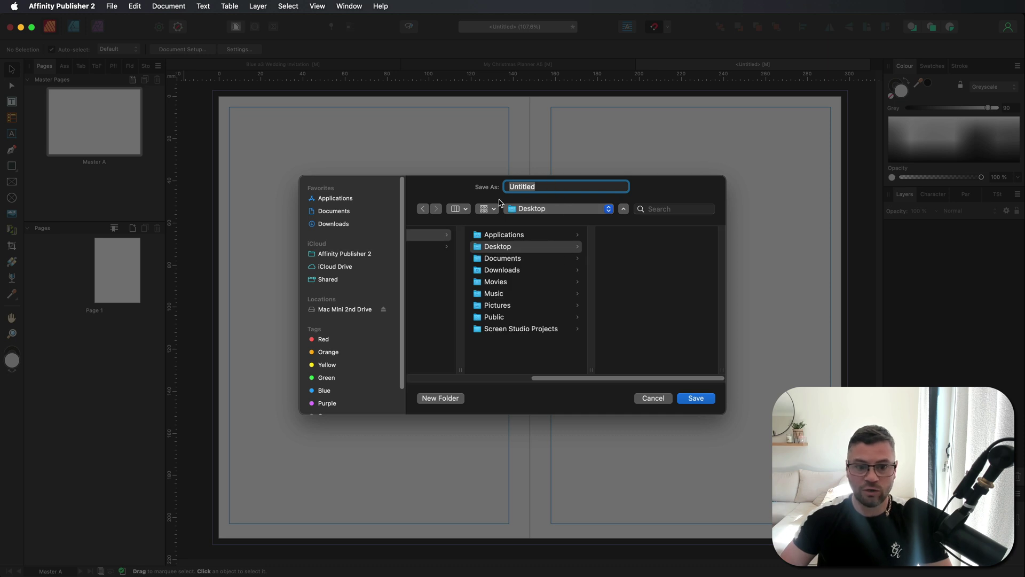
pyautogui.click(427, 400)
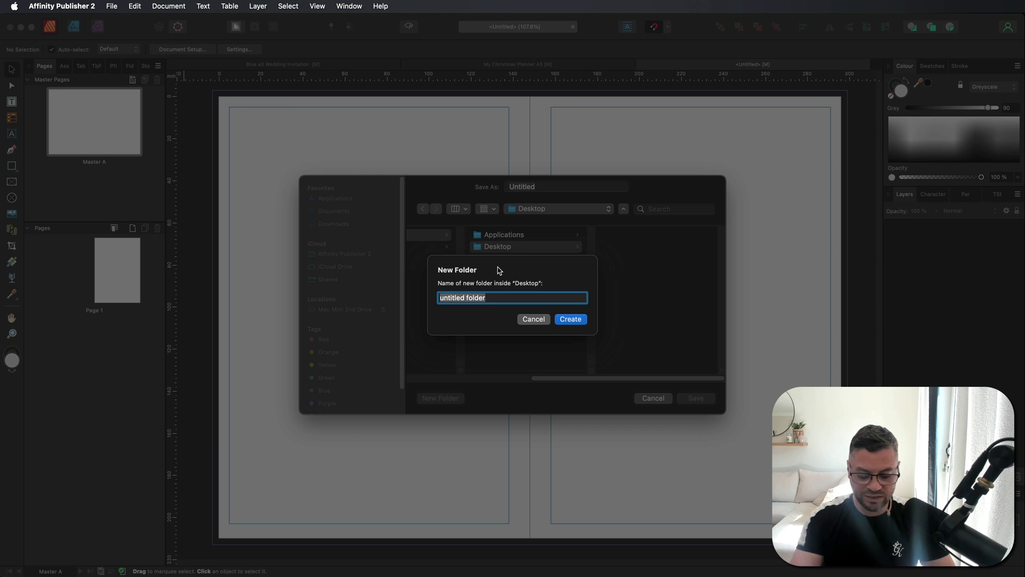
pyautogui.write('Templates')
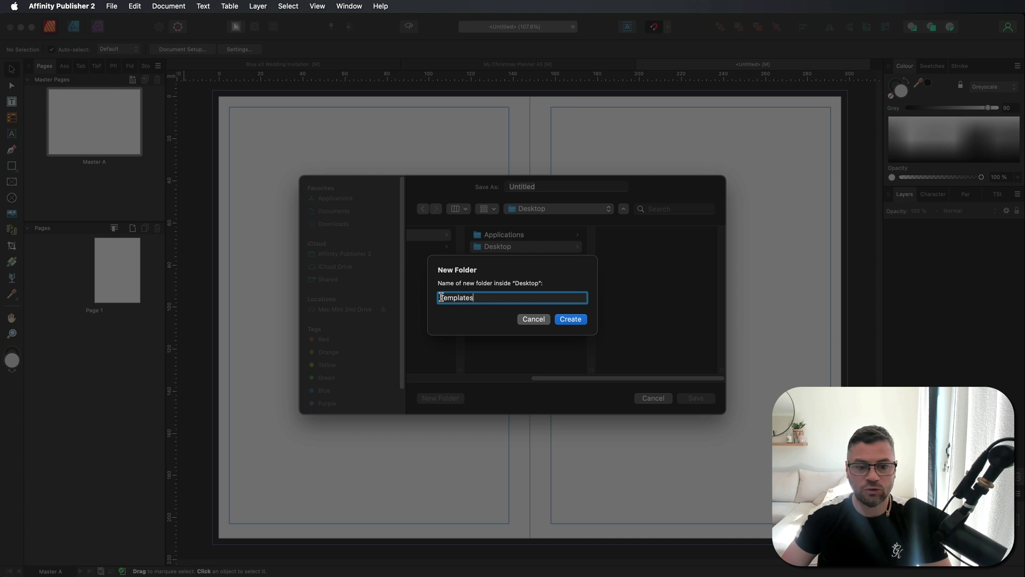
pyautogui.click(571, 320)
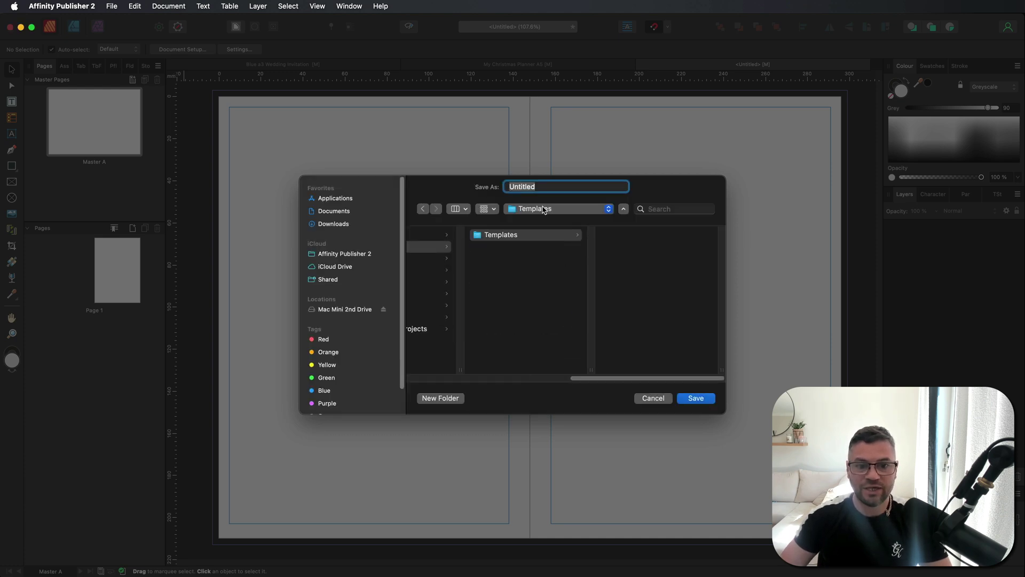
# Name the exported template "a5 Journal" and save it in the Templates folder.
pyautogui.write('a5 Journal')
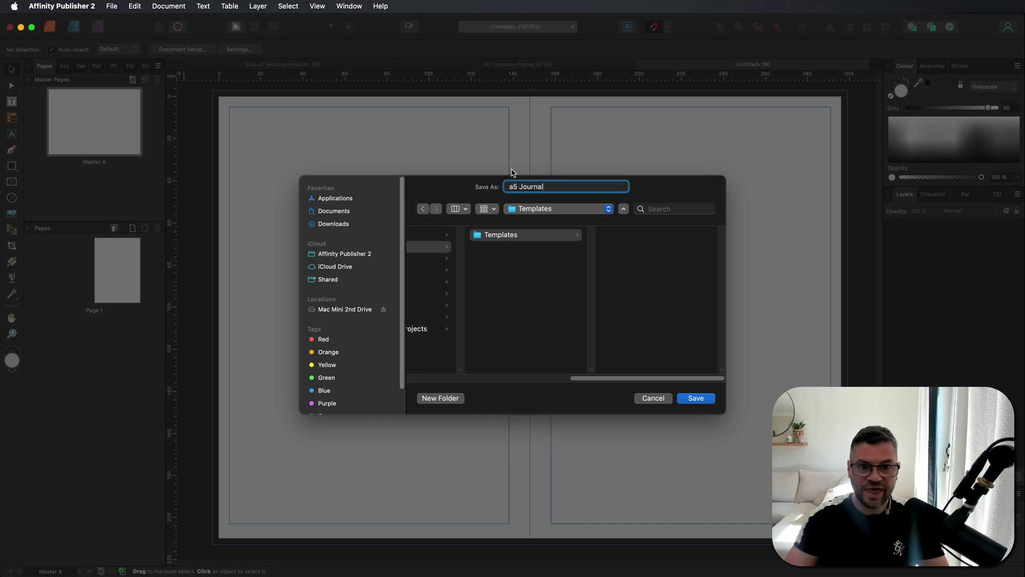
pyautogui.click(697, 398)
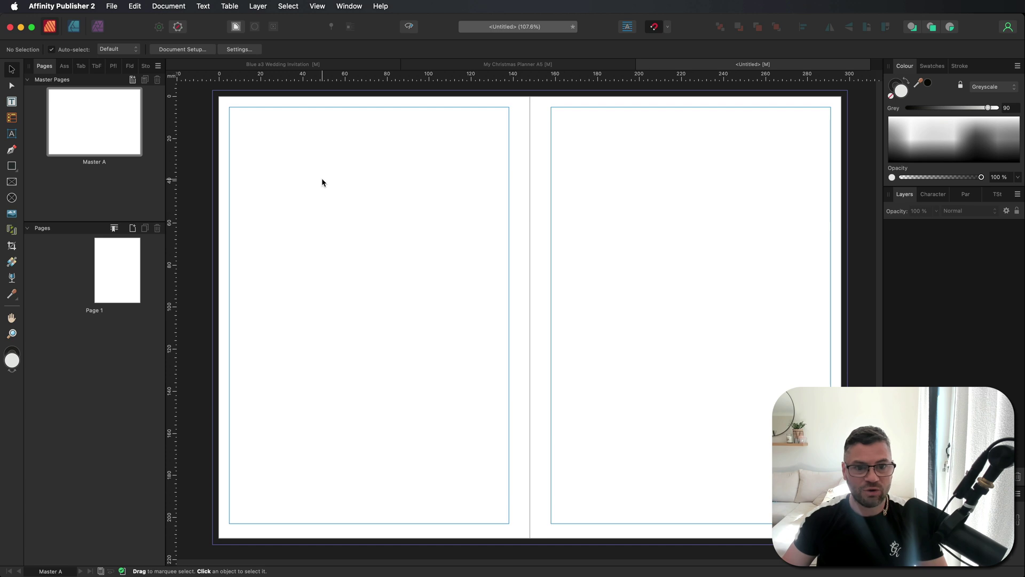
# Add the Templates folder on the Desktop as a template source for new documents.
pyautogui.click(113, 7)
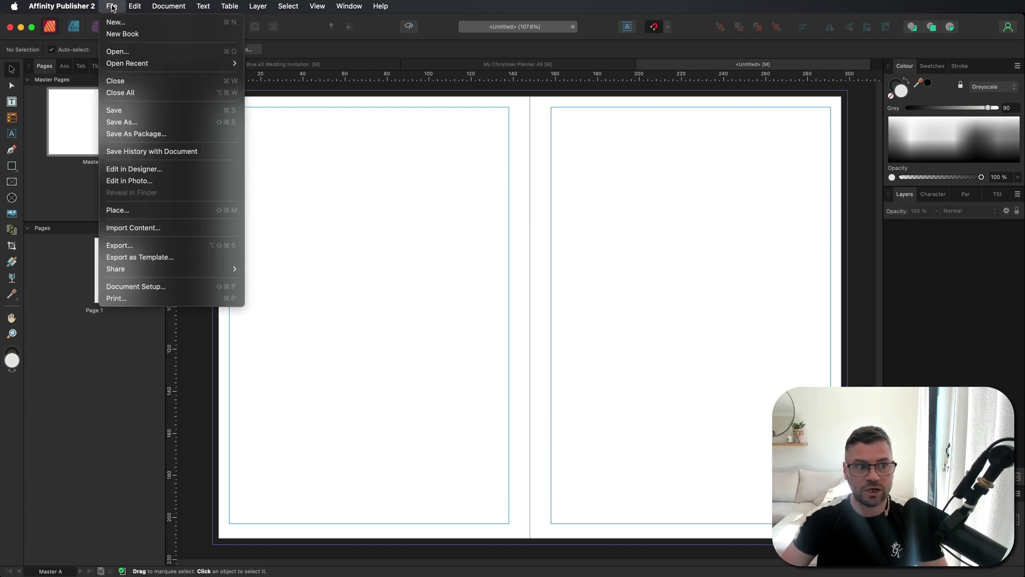
pyautogui.click(116, 25)
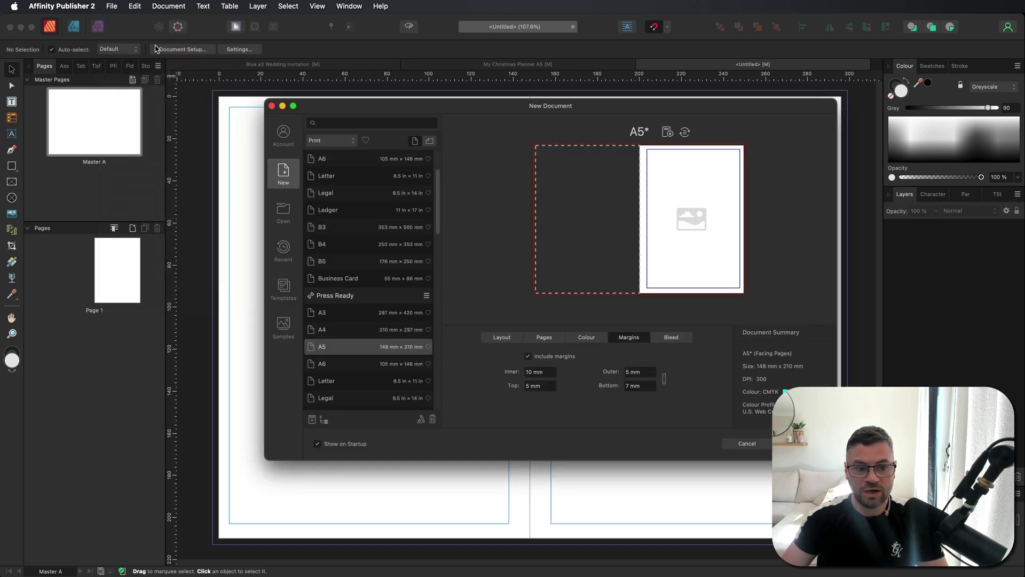
pyautogui.click(284, 287)
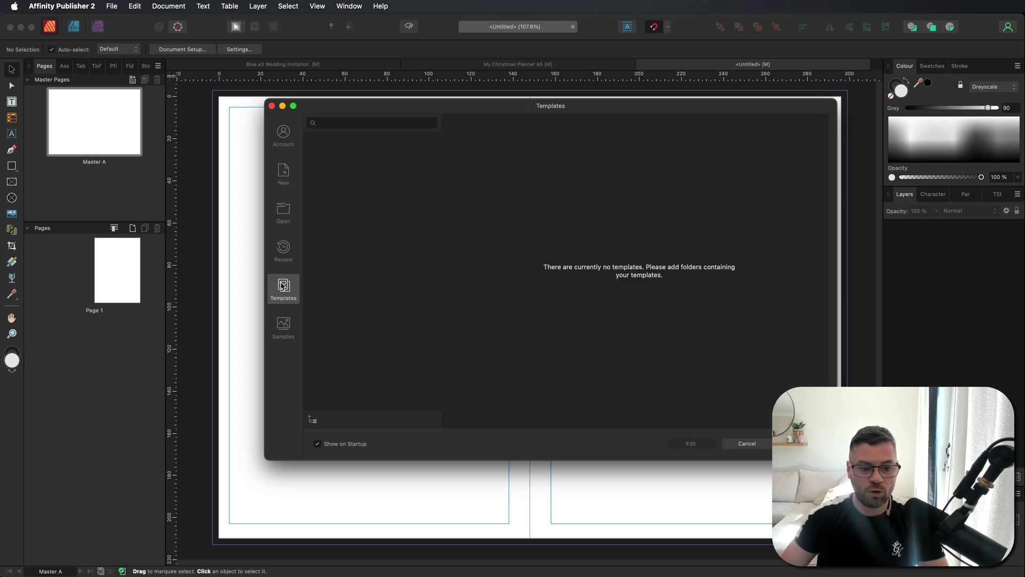
pyautogui.click(313, 423)
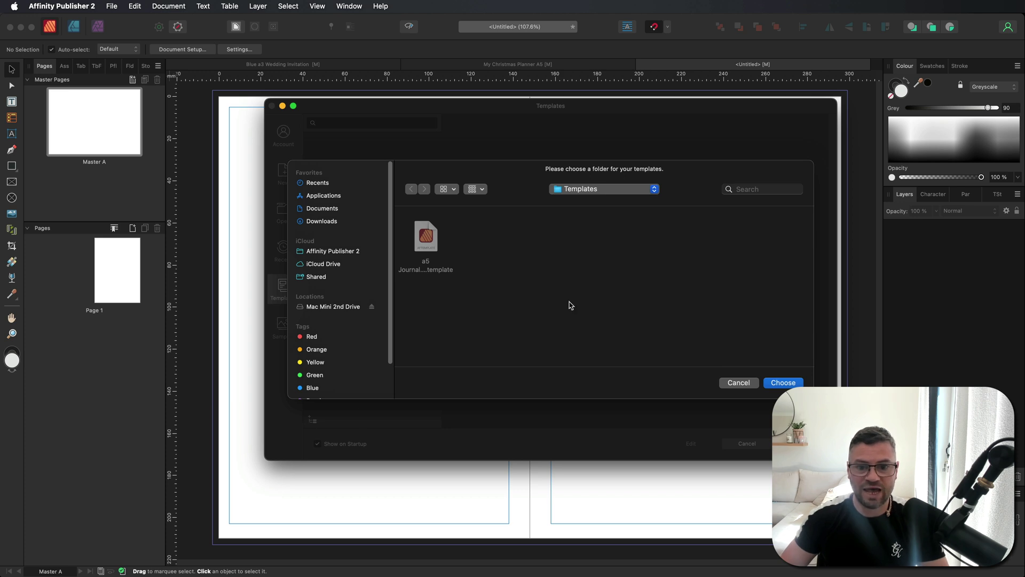
pyautogui.click(652, 190)
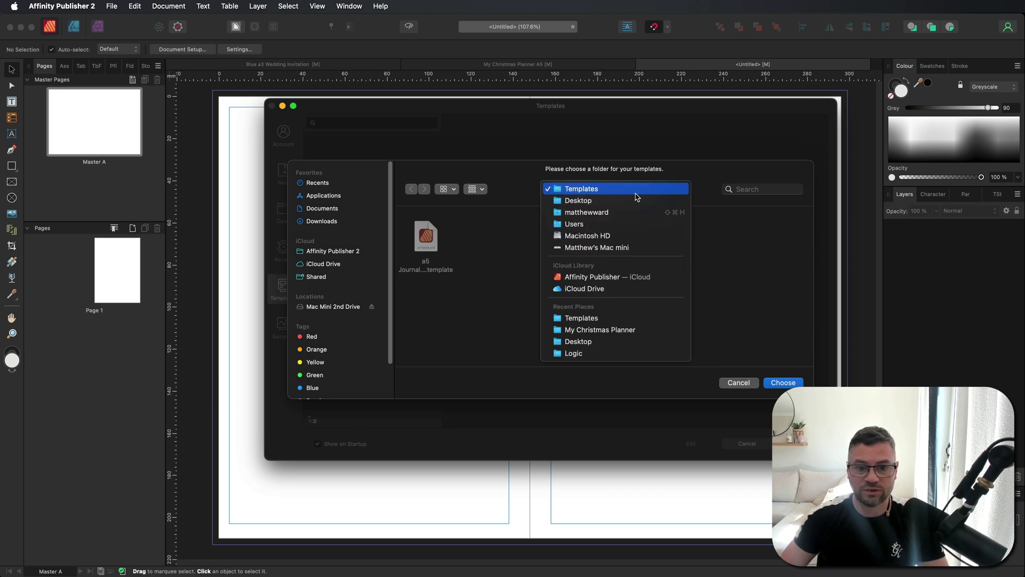
pyautogui.click(594, 204)
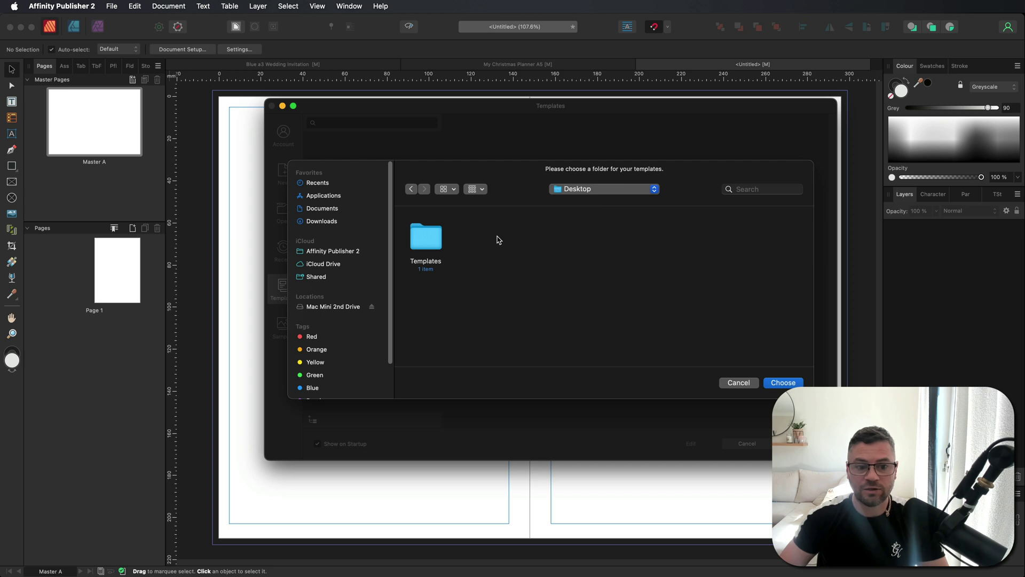
pyautogui.click(791, 383)
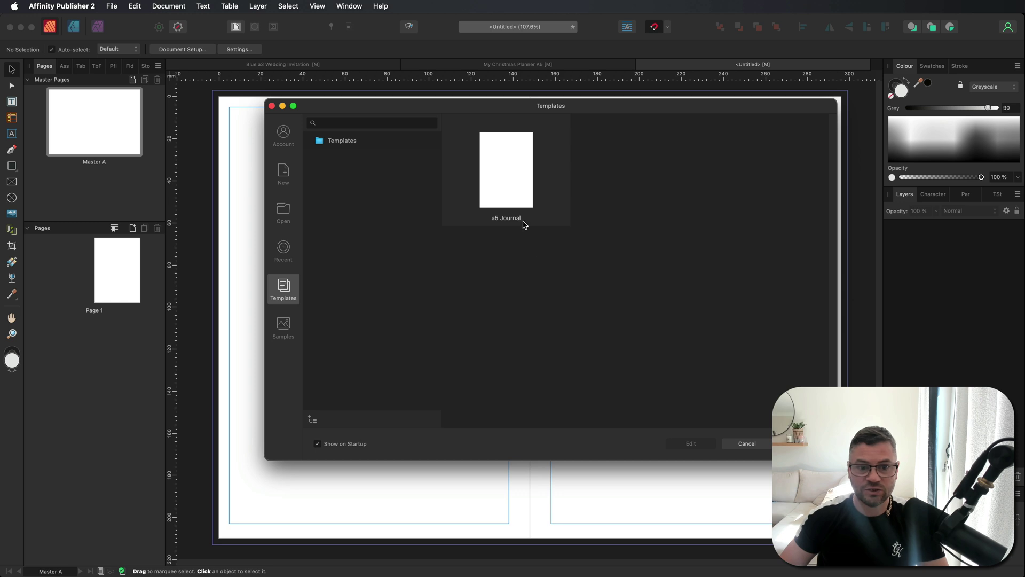
# Create a new document from the a5 Journal template and compare it with the open My Christmas Planner A5 document.
pyautogui.doubleClick(516, 194)
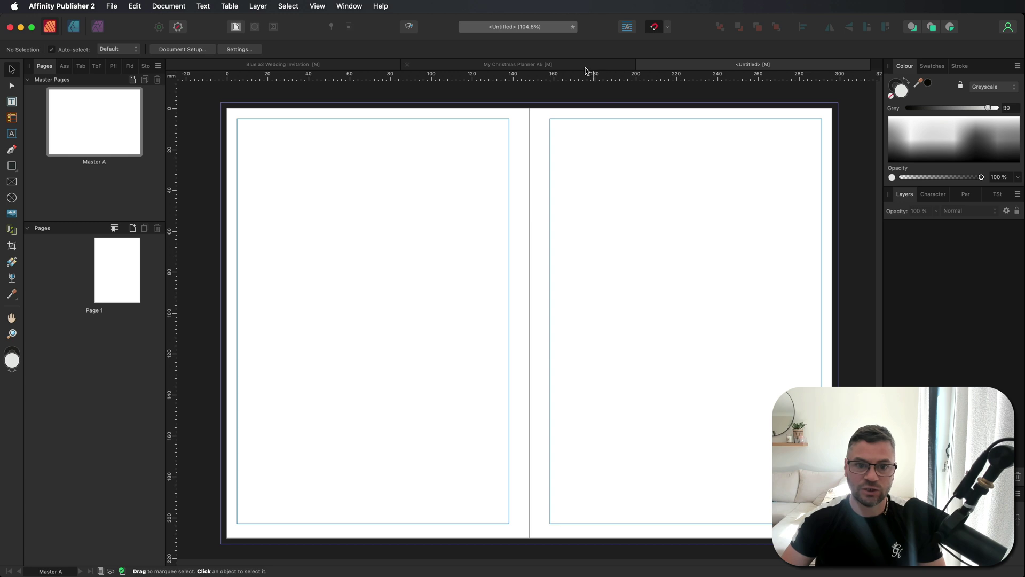
pyautogui.click(566, 65)
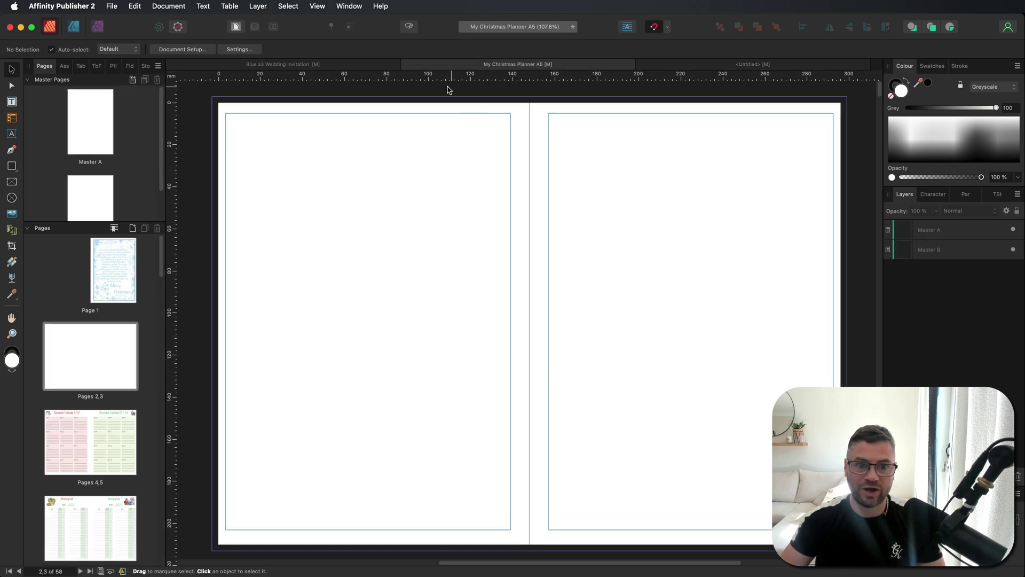
pyautogui.click(728, 65)
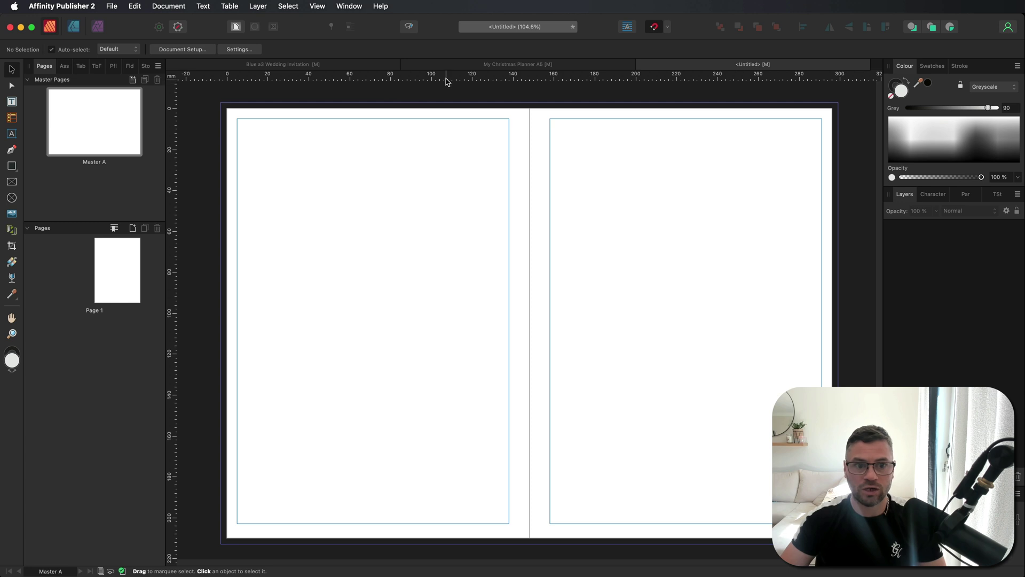
# Place horizontal guides at about 30 and 77 mm and vertical guides at about 16 and 67 mm on the Master A spread.
pyautogui.moveTo(474, 80); pyautogui.dragTo(460, 169)
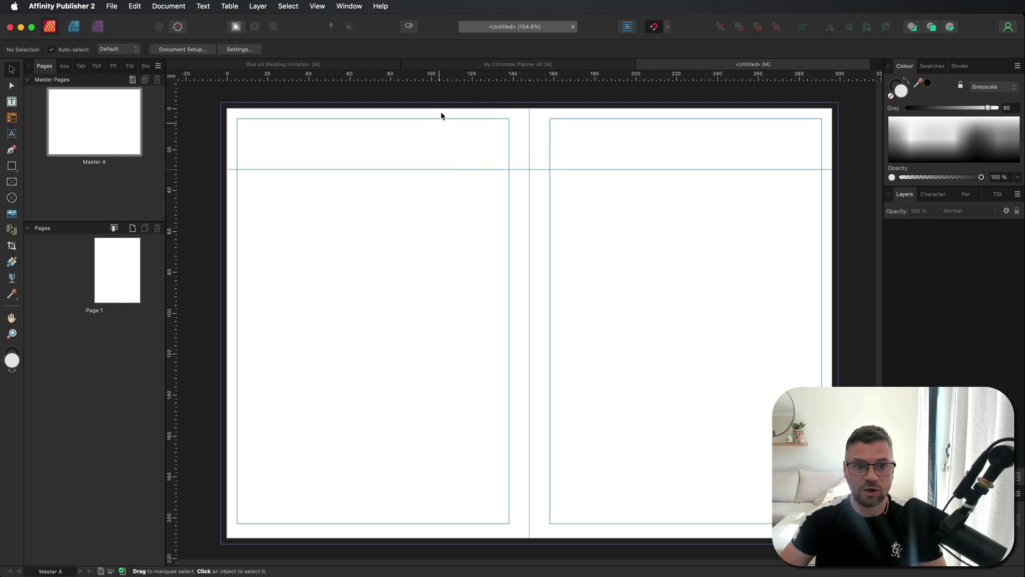
pyautogui.moveTo(452, 76); pyautogui.dragTo(263, 277)
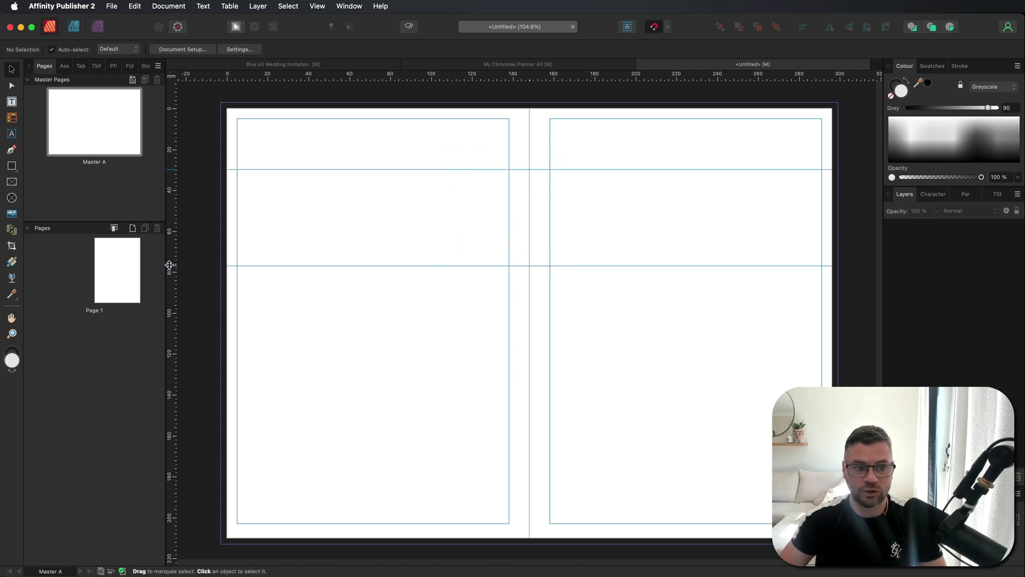
pyautogui.moveTo(172, 231); pyautogui.dragTo(260, 229)
pyautogui.moveTo(172, 231); pyautogui.dragTo(365, 231)
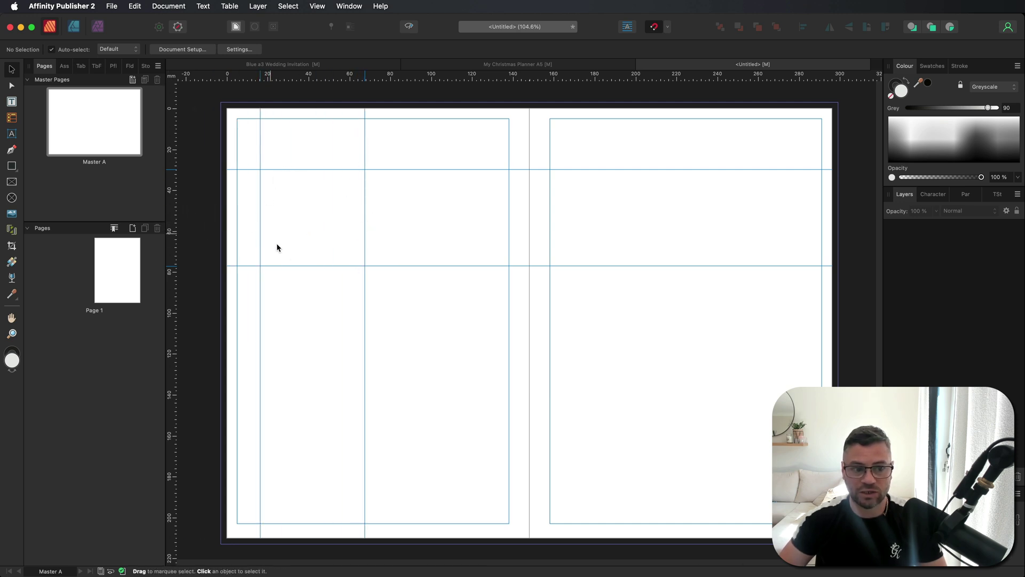